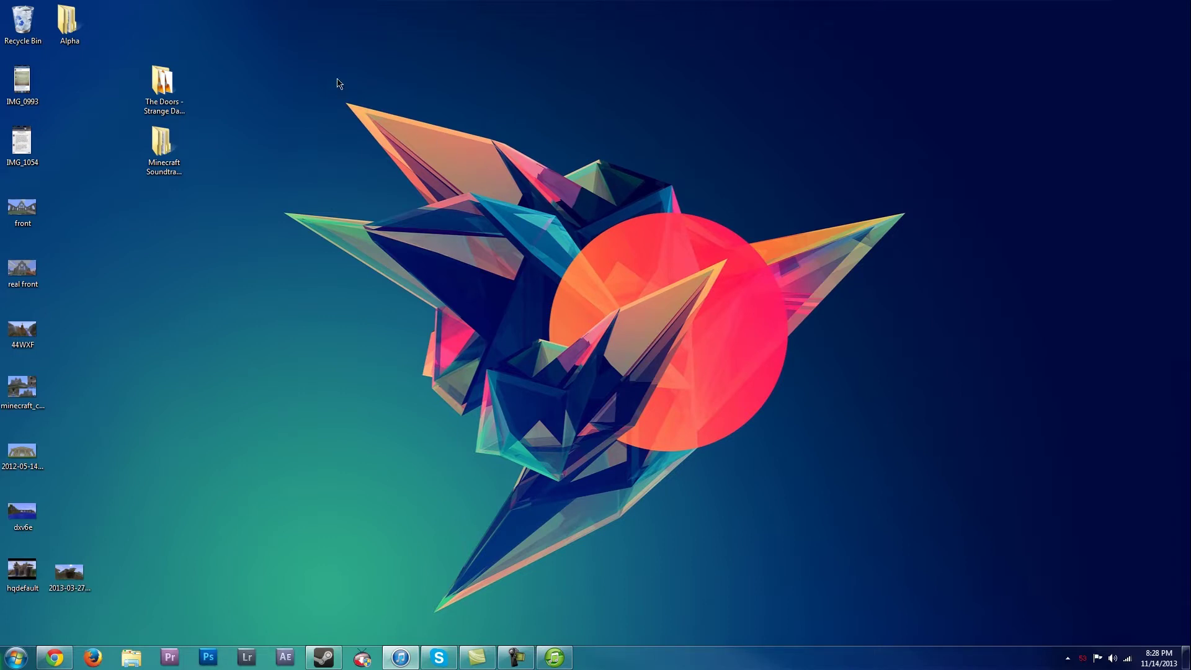
# - Restore Chrome and read the Any Audio Converter website's feature sections, including Convert Audio to Apple devices
pyautogui.click(55, 658)
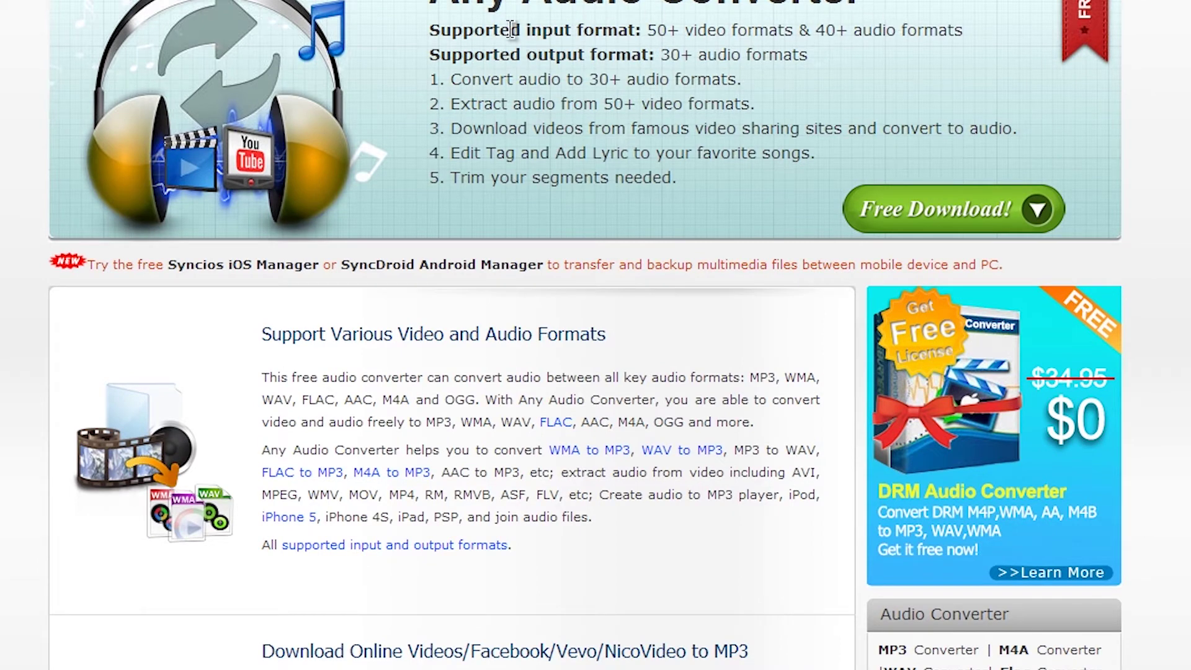
pyautogui.scroll(-4, 485, 93)
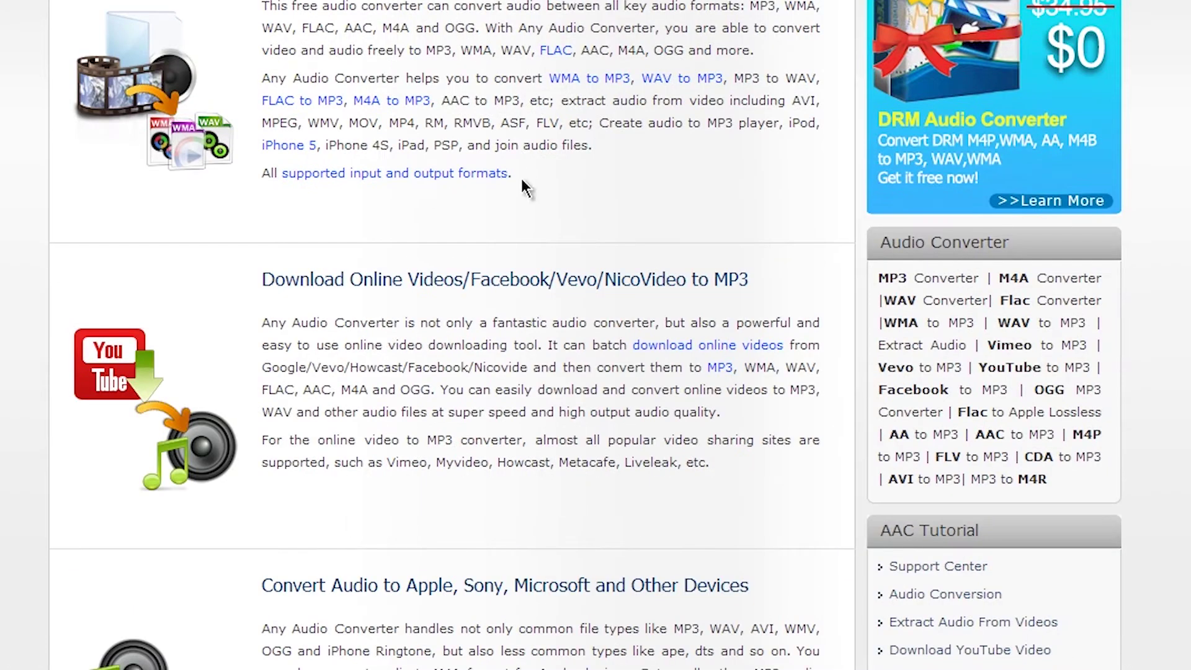
pyautogui.scroll(-2, 521, 178)
pyautogui.scroll(2, 513, 189)
pyautogui.scroll(-2, 292, 228)
pyautogui.moveTo(261, 398); pyautogui.dragTo(545, 401)
pyautogui.click(435, 375)
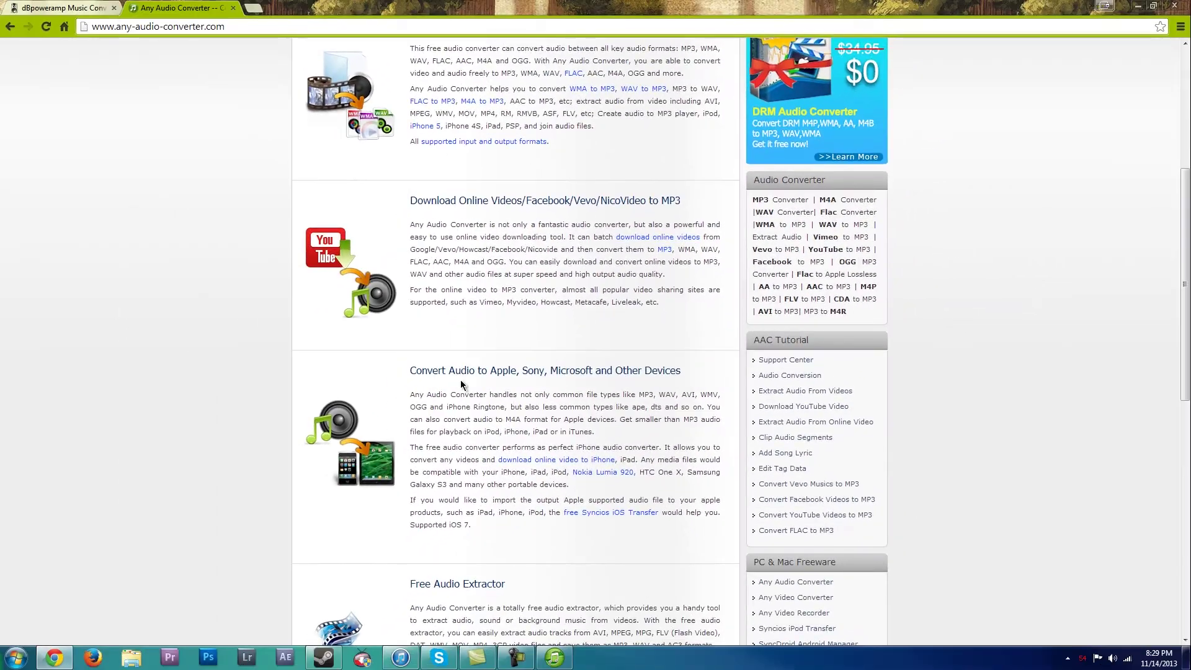
pyautogui.scroll(1, 461, 383)
# - Minimize Chrome, switch to Any Audio Converter, and select all Minecraft Volume Alpha FLAC tracks for adding
pyautogui.click(1138, 5)
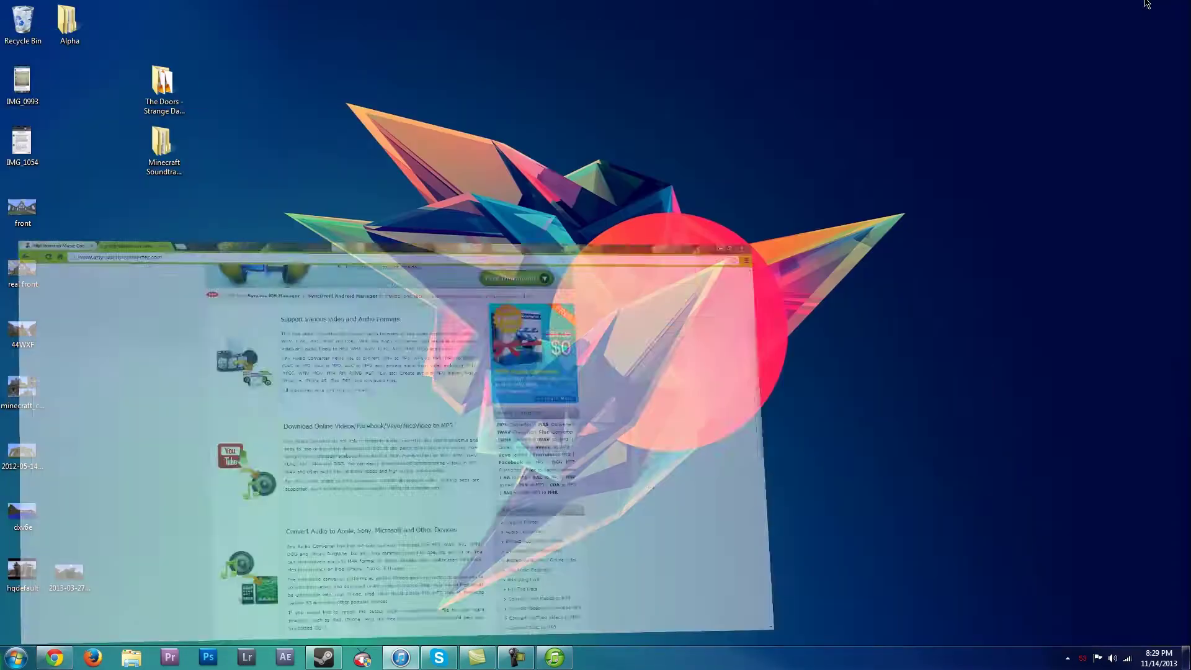
pyautogui.click(555, 657)
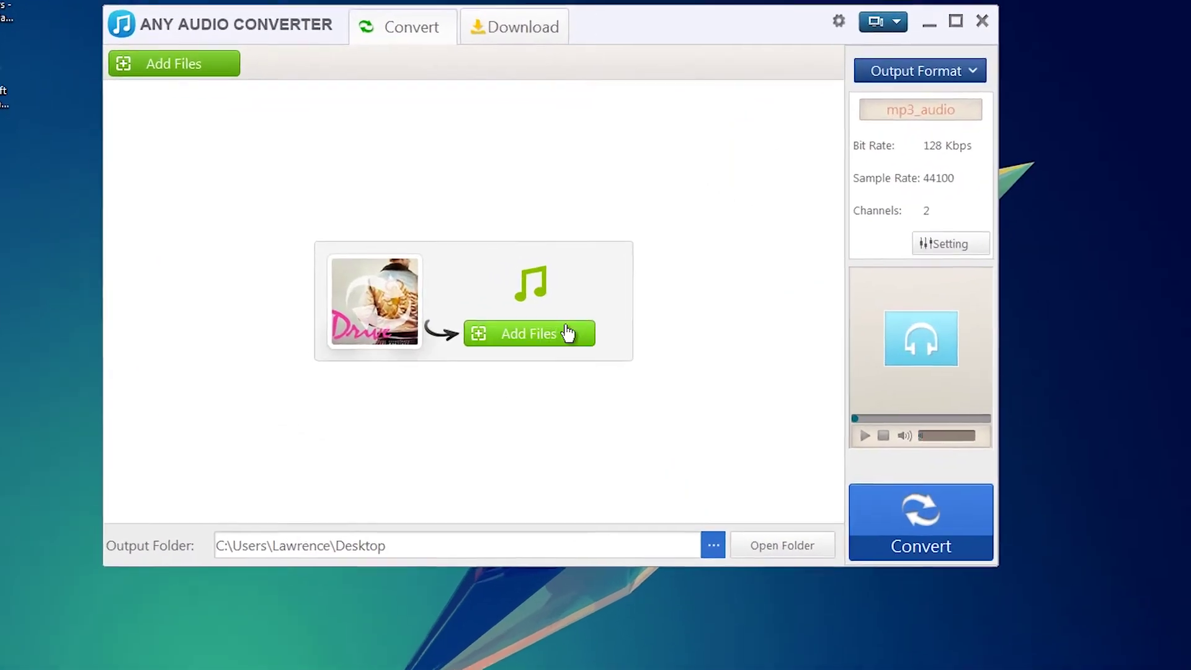
pyautogui.click(554, 333)
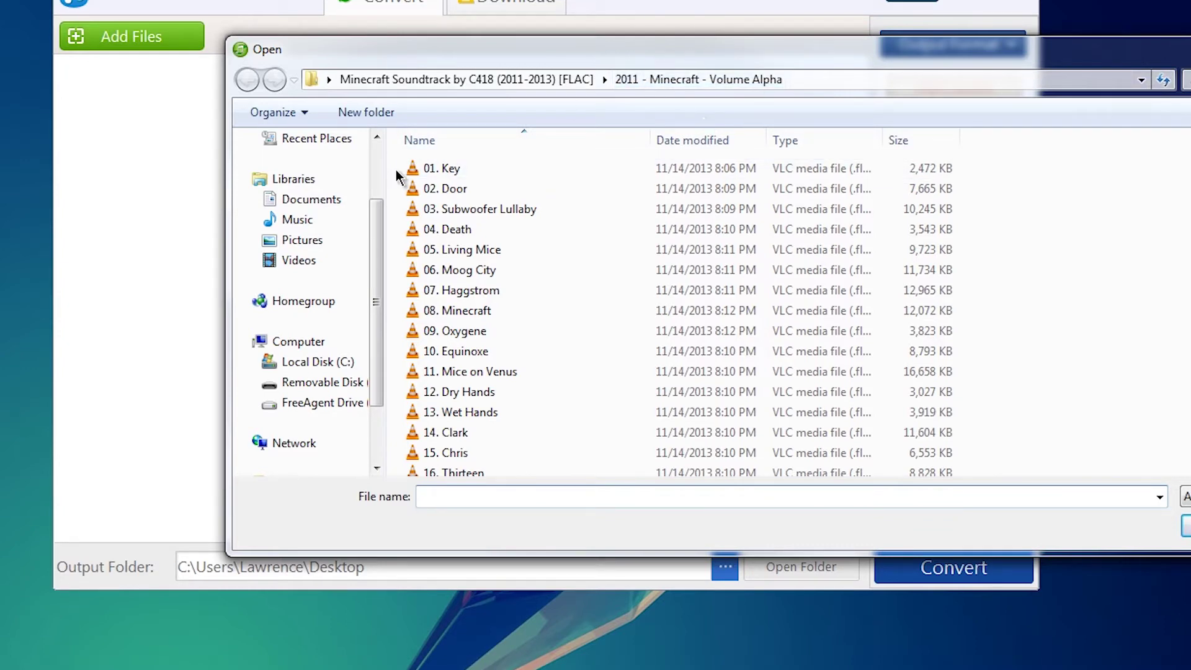
pyautogui.moveTo(395, 171); pyautogui.dragTo(774, 616)
# - Add the selected tracks and set the output format to APPLE Lossless Audio (*.m4a)
pyautogui.click(1187, 527)
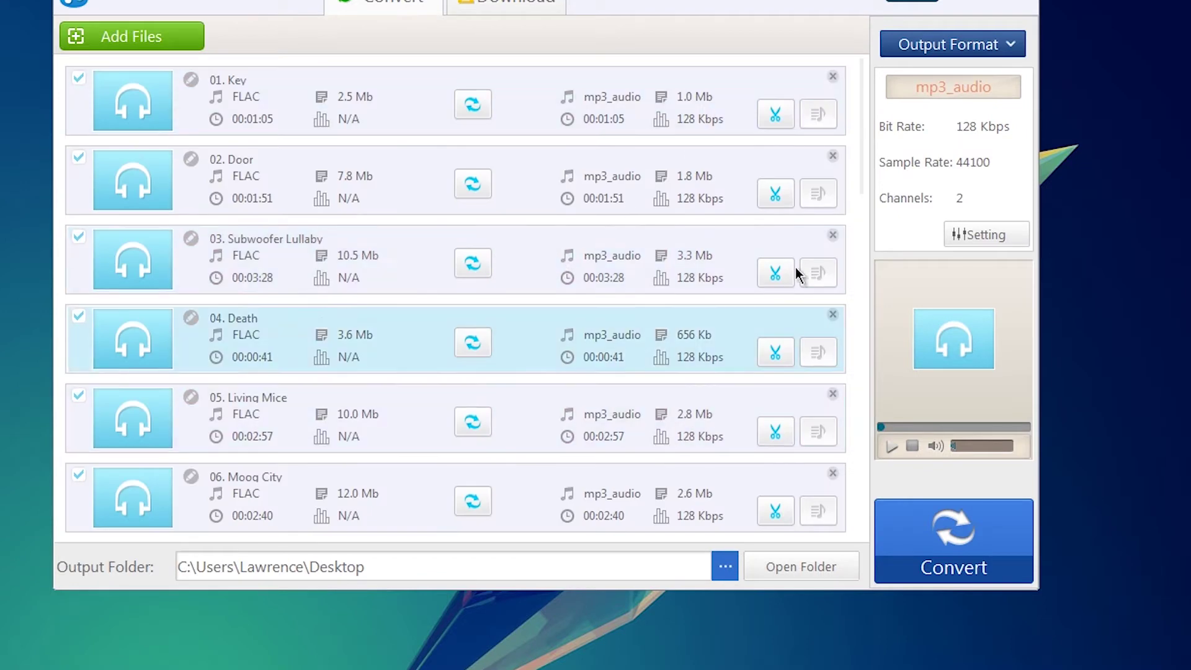
pyautogui.click(961, 49)
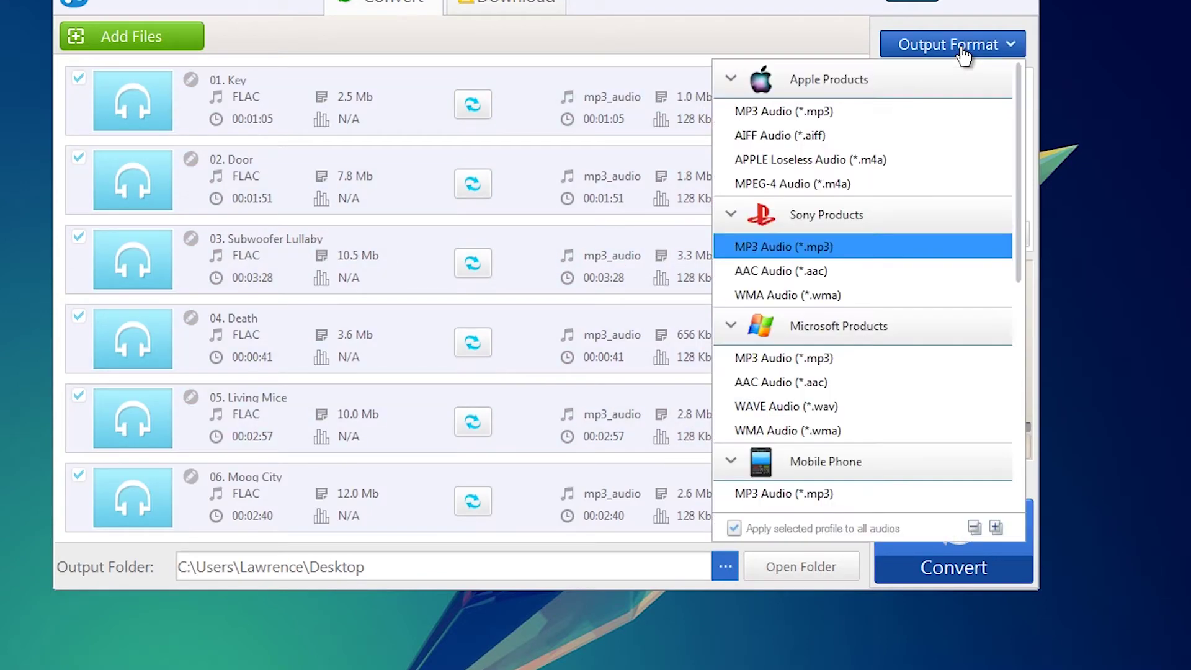
pyautogui.click(806, 166)
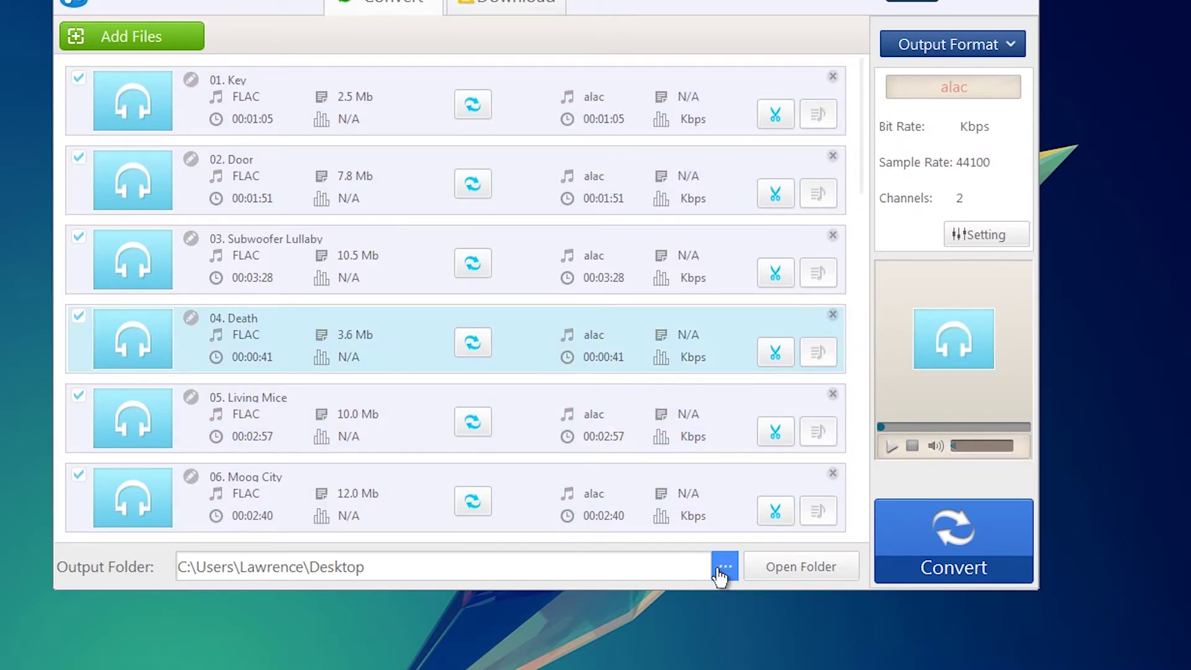
# - Set the output folder to Desktop\Alpha and start the conversion
pyautogui.click(725, 567)
pyautogui.click(556, 291)
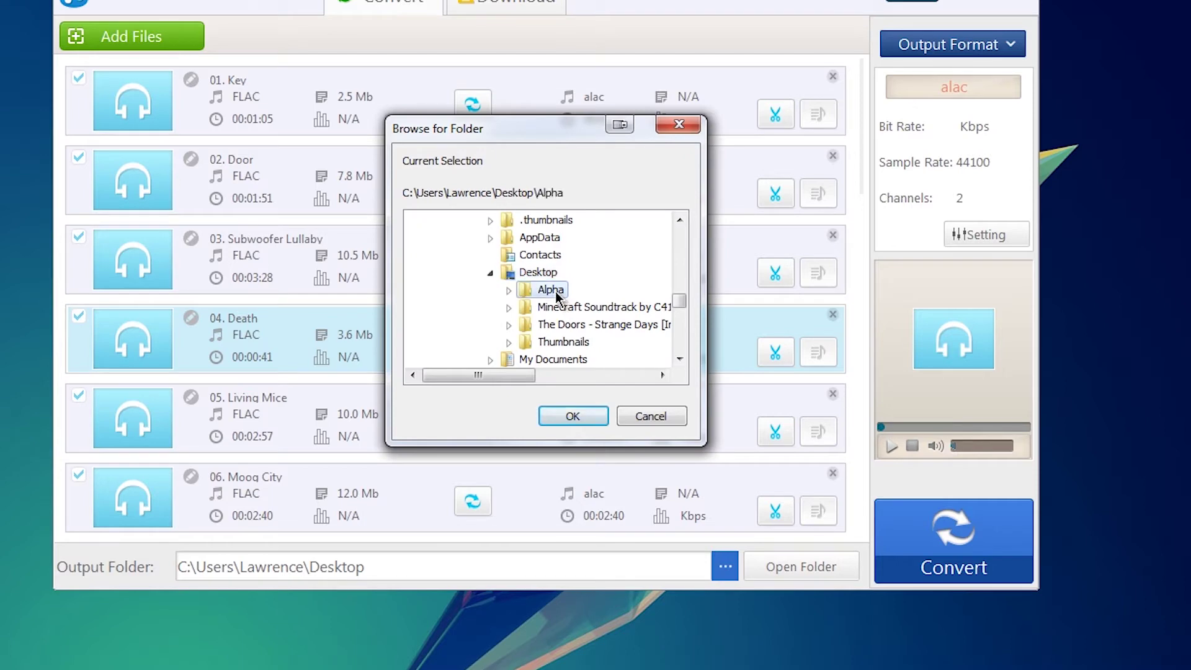
pyautogui.click(573, 417)
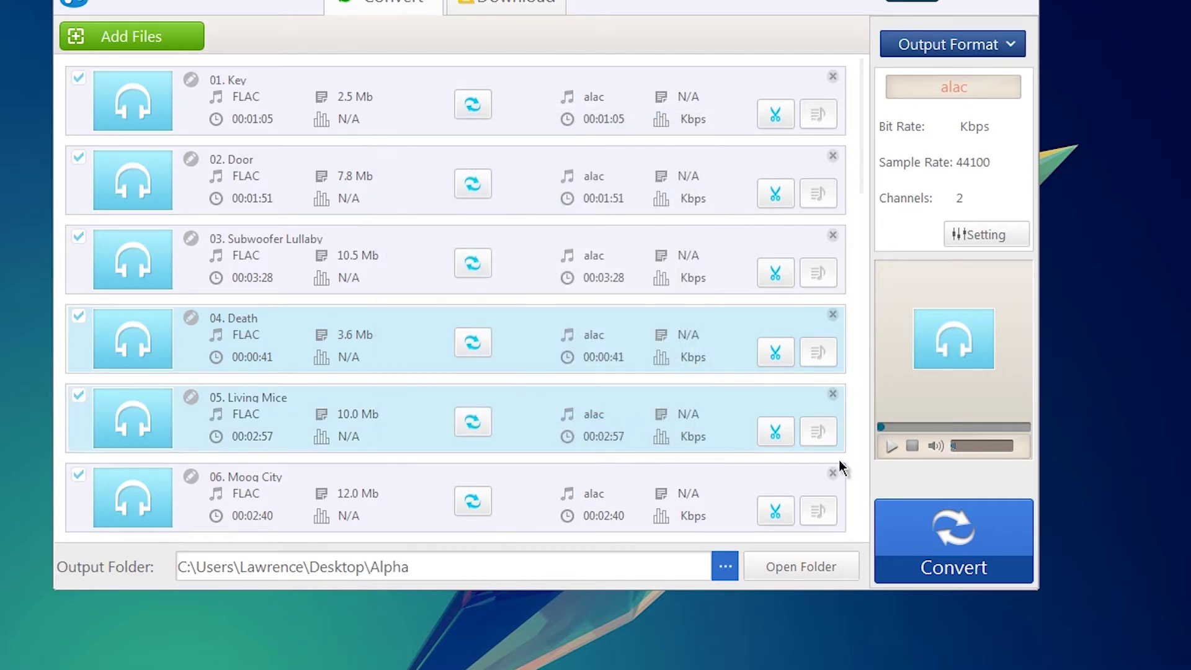
pyautogui.click(919, 556)
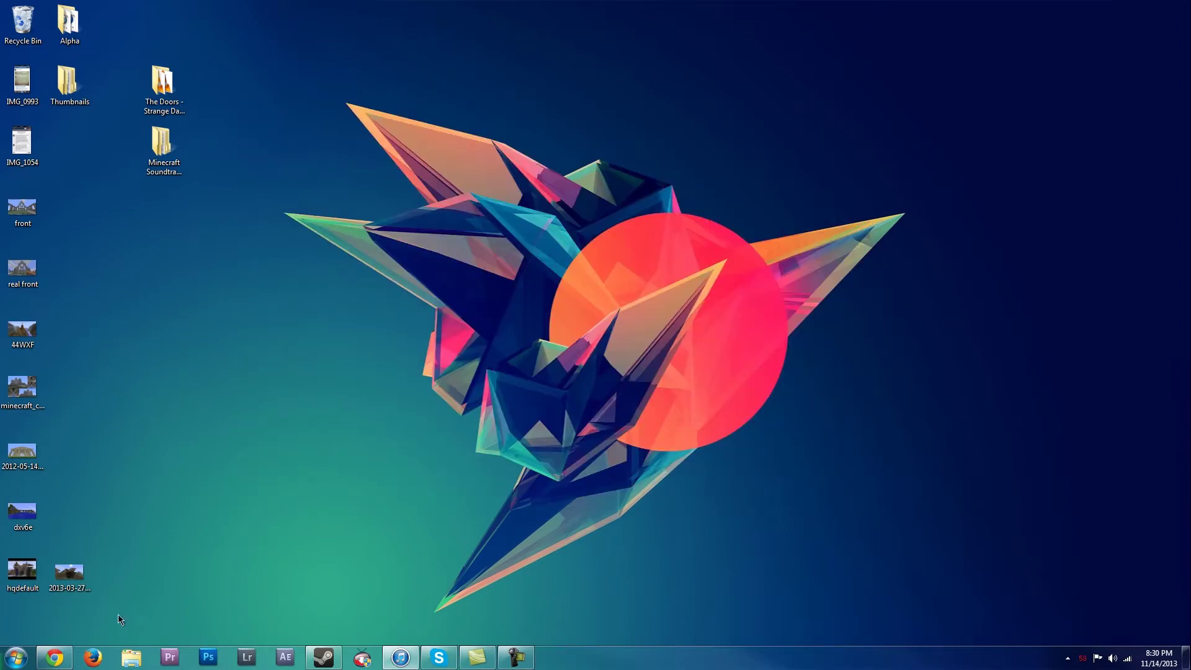
pyautogui.click(56, 658)
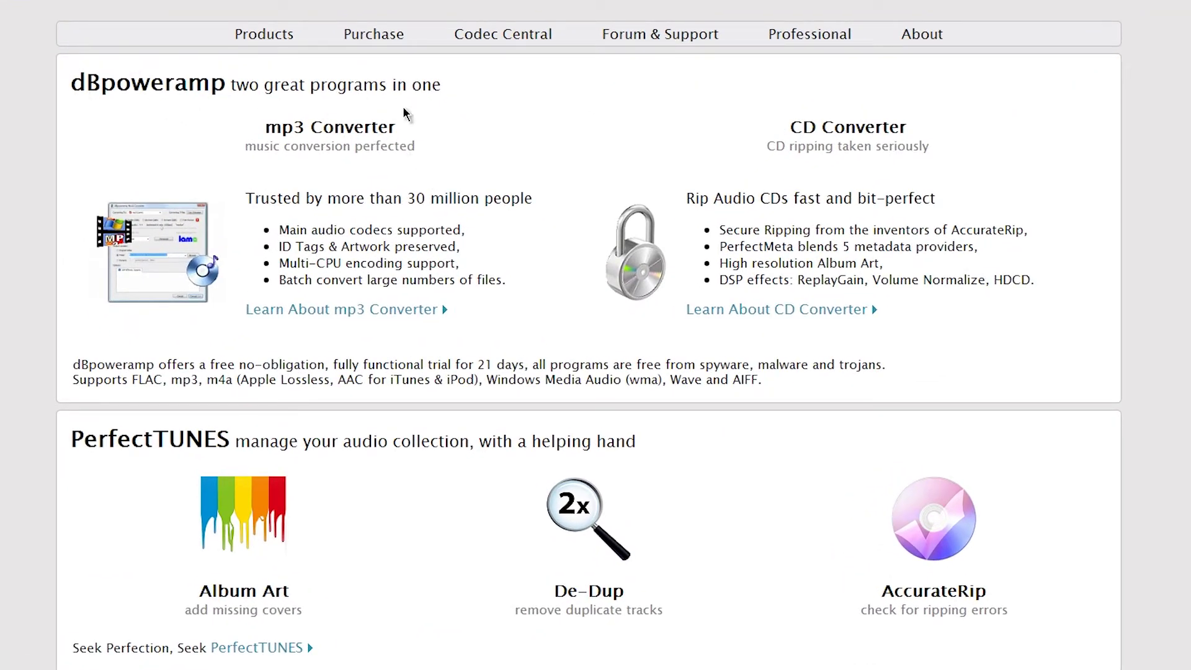
pyautogui.moveTo(267, 126); pyautogui.dragTo(432, 182)
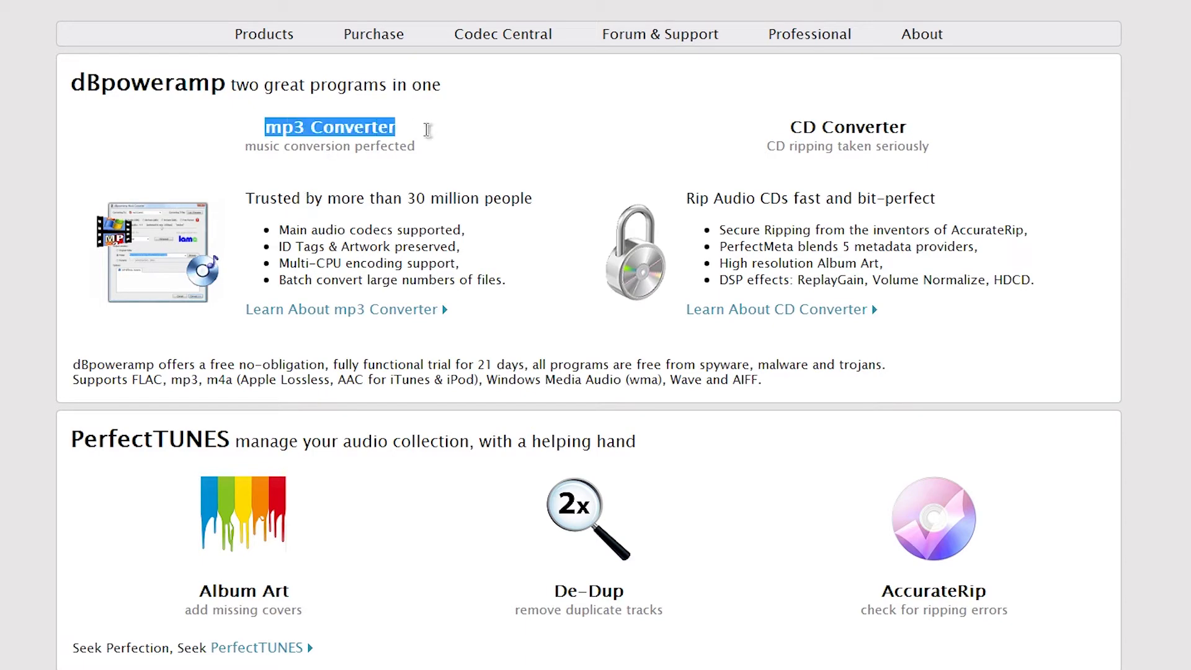
pyautogui.click(481, 228)
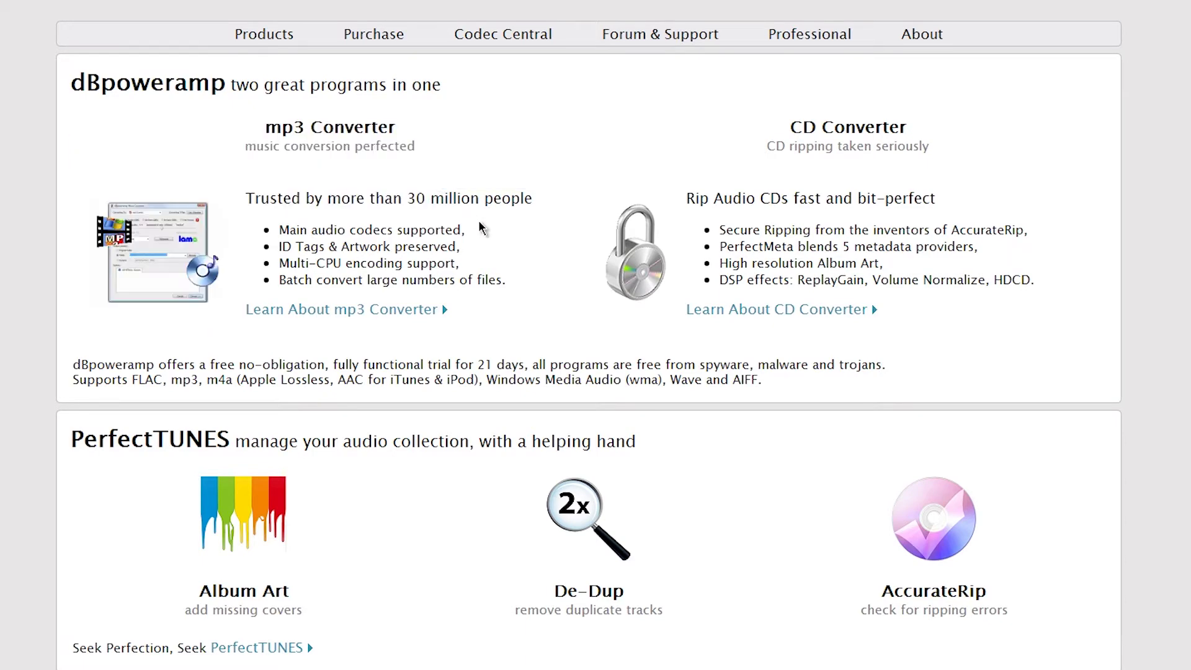
pyautogui.click(356, 308)
pyautogui.scroll(-3, 360, 244)
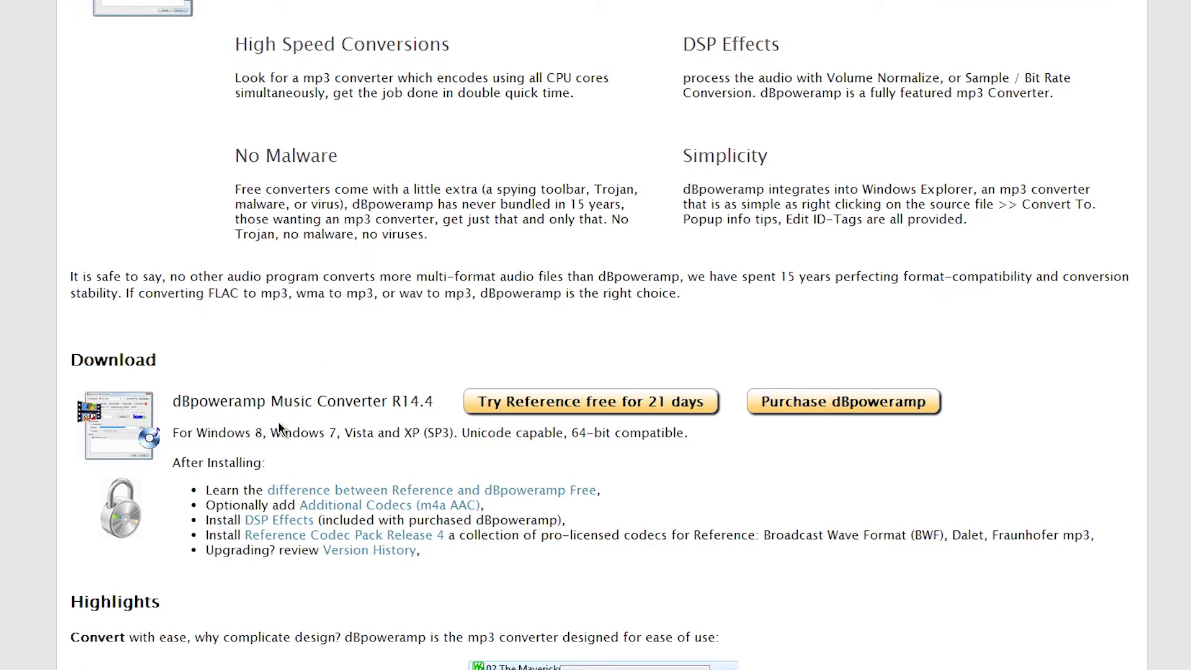
pyautogui.scroll(-4, 615, 407)
pyautogui.scroll(-3, 745, 415)
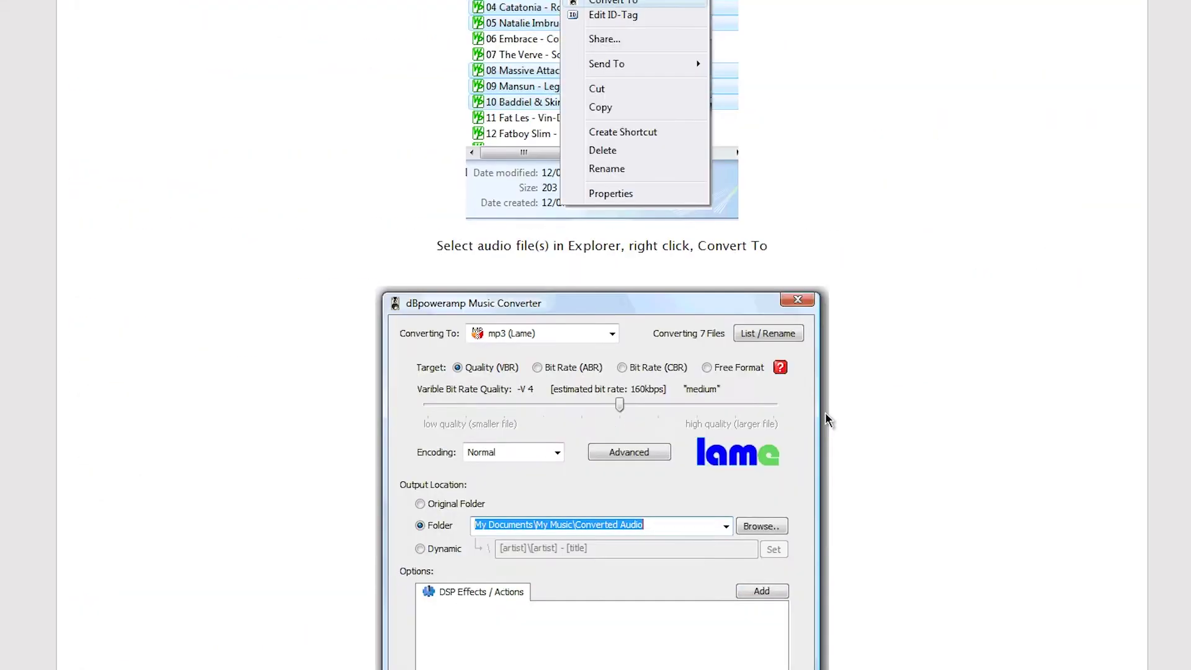
pyautogui.scroll(5, 826, 419)
pyautogui.scroll(3, 828, 418)
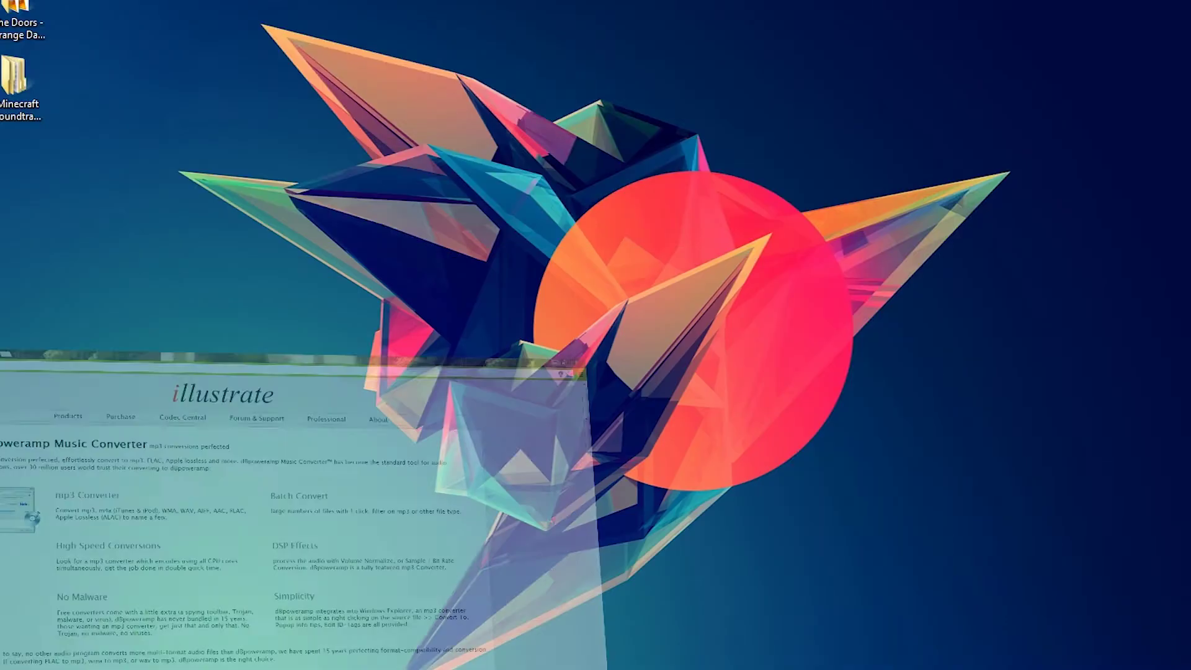
# - Open the '2013 - Minecraft - Volume Beta' folder inside Minecraft Soundtrack
pyautogui.doubleClick(23, 103)
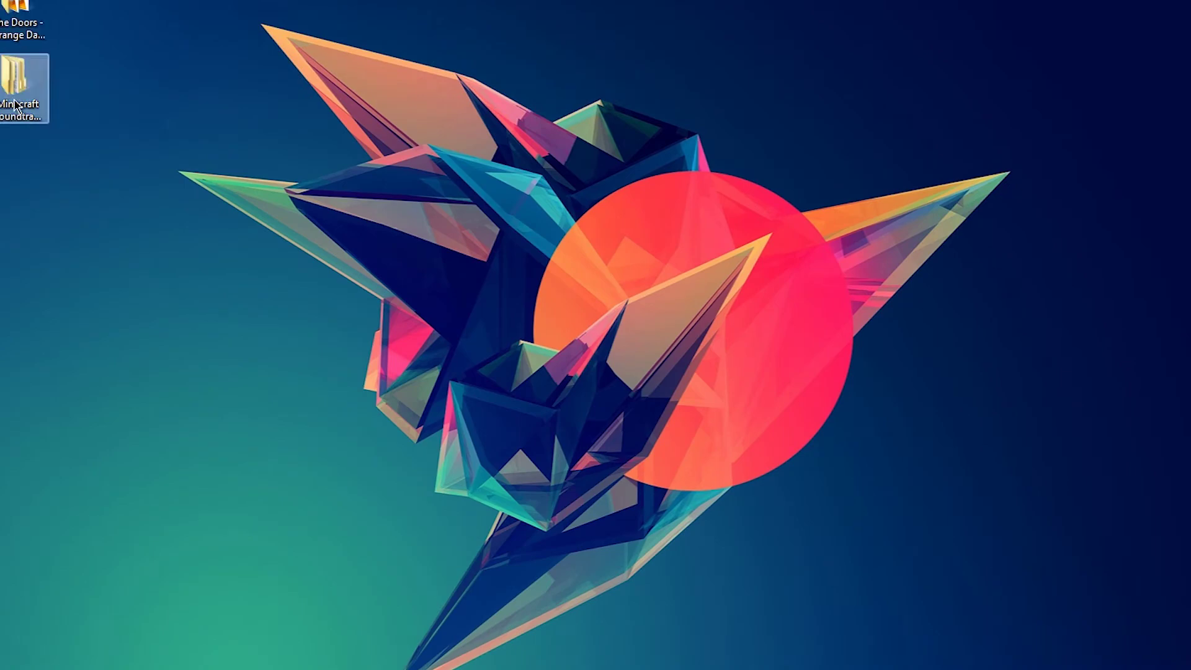
pyautogui.click(354, 189)
pyautogui.doubleClick(354, 188)
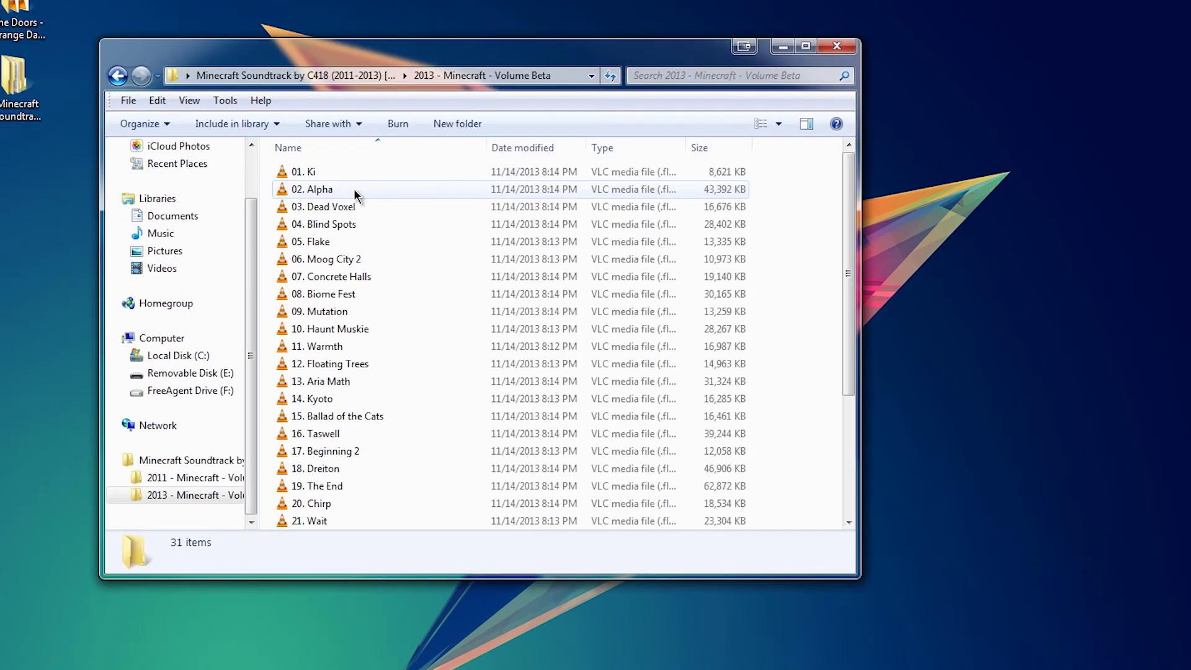
pyautogui.moveTo(279, 177); pyautogui.dragTo(553, 586)
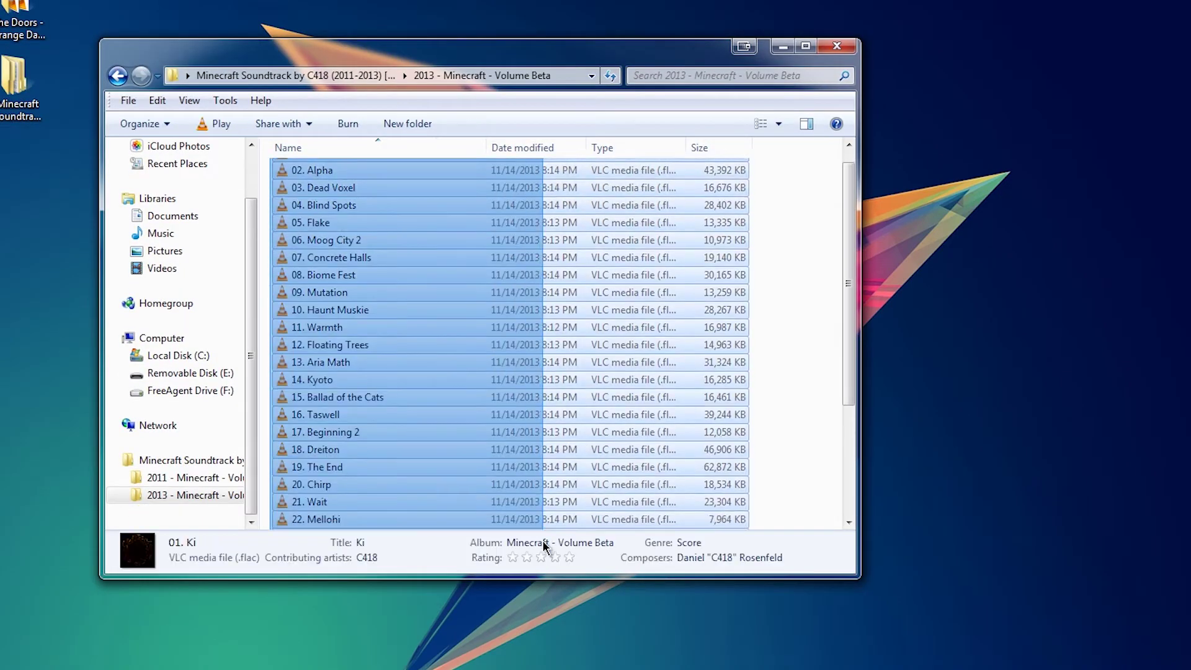
# - Convert the 31 selected tracks to Apple Lossless with dBpoweramp's Convert To
pyautogui.rightClick(390, 394)
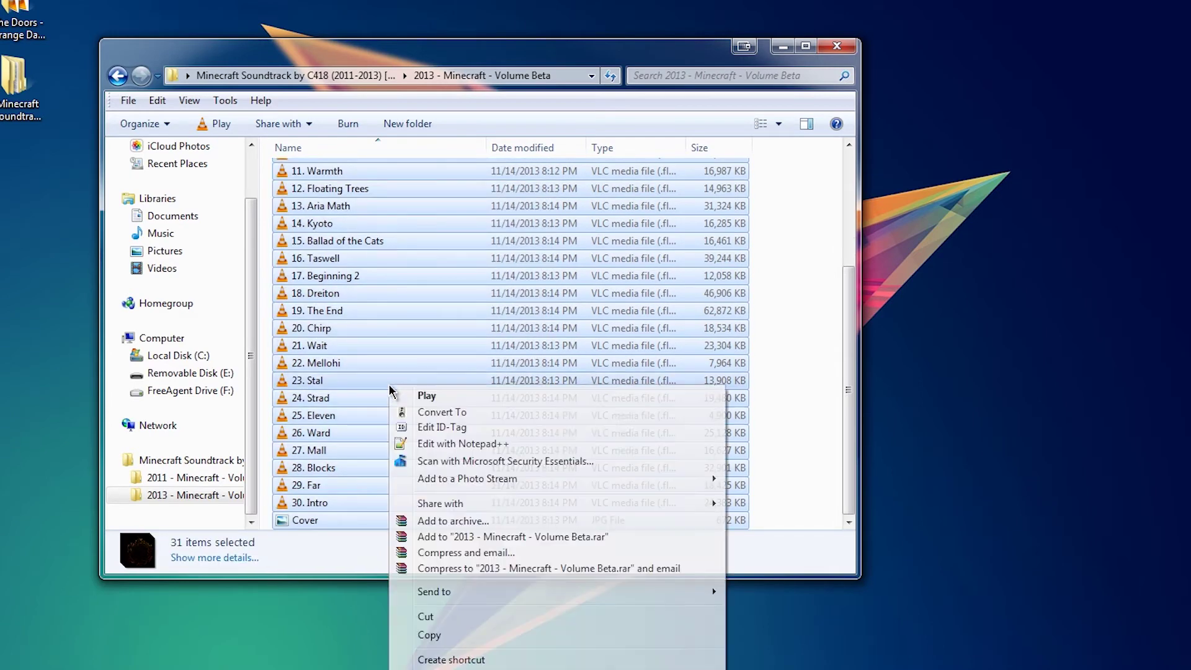
pyautogui.click(446, 413)
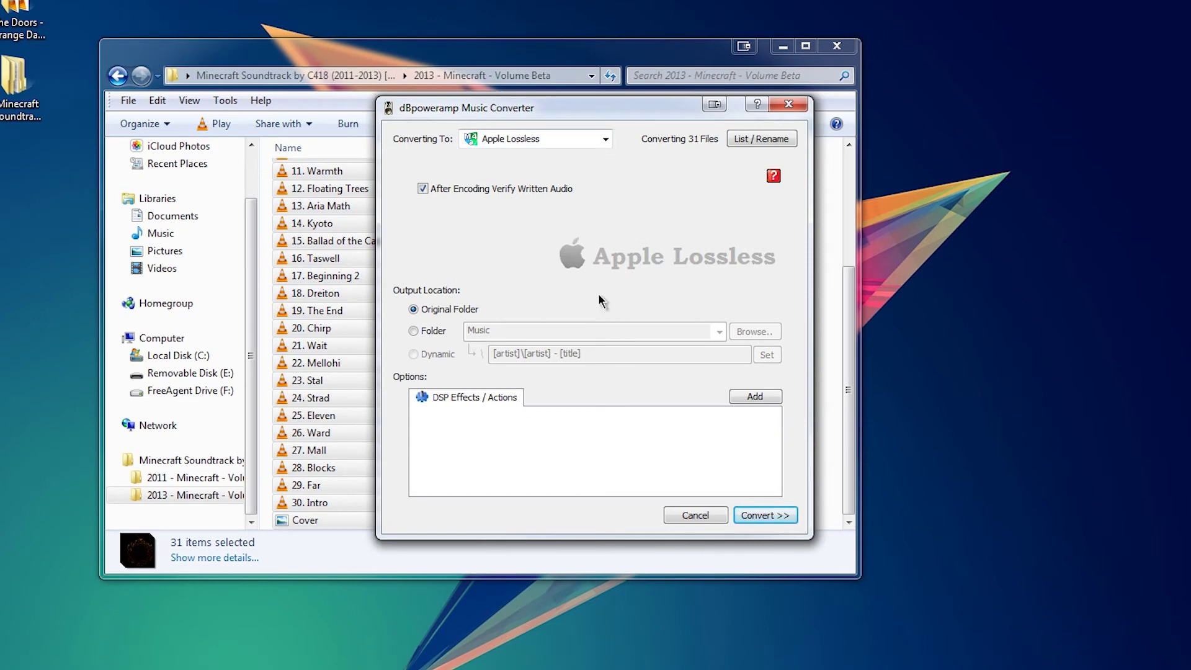
pyautogui.click(512, 140)
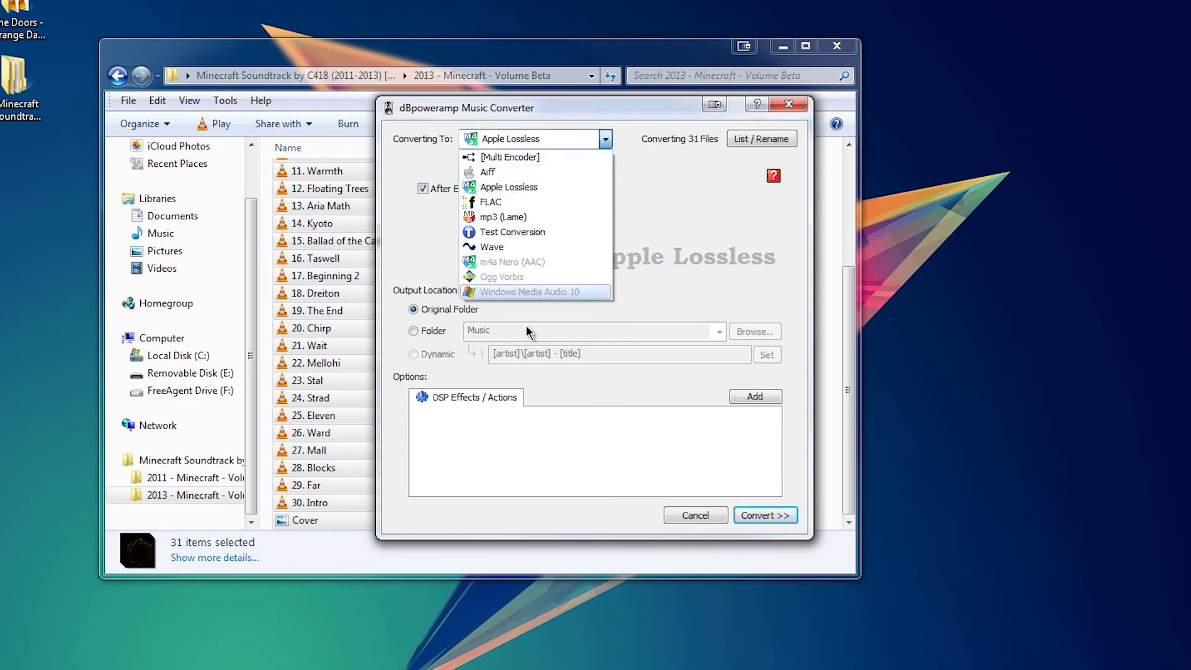
pyautogui.click(517, 187)
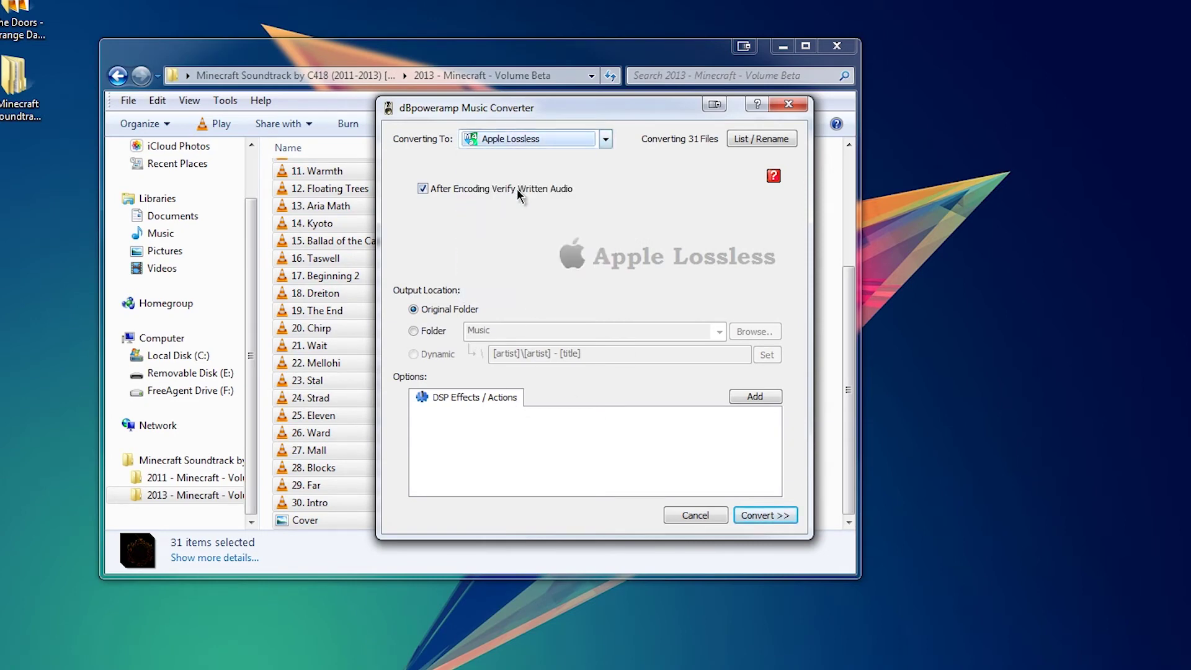
pyautogui.click(745, 519)
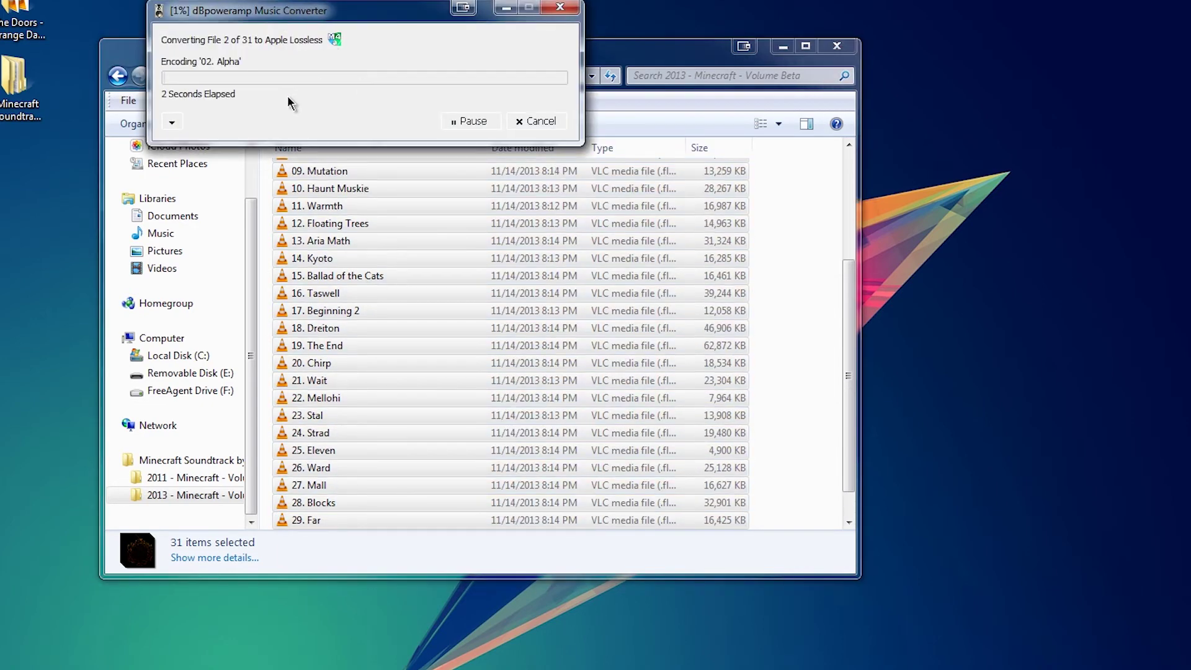
pyautogui.rightClick(389, 223)
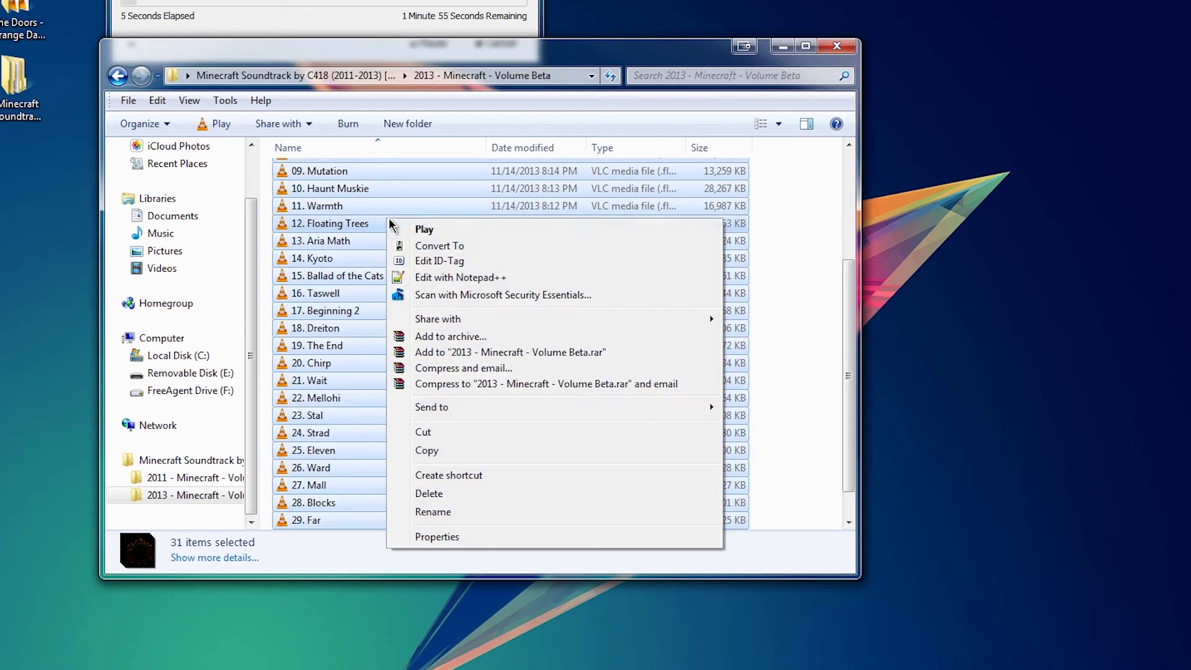
pyautogui.click(445, 262)
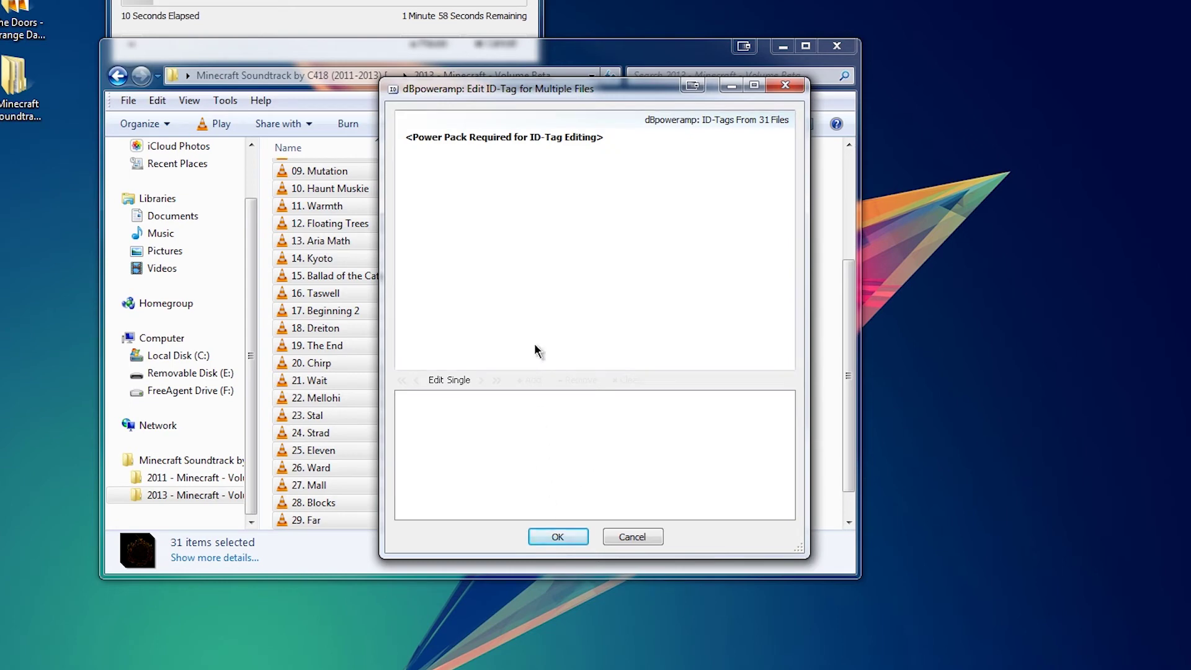
pyautogui.click(790, 88)
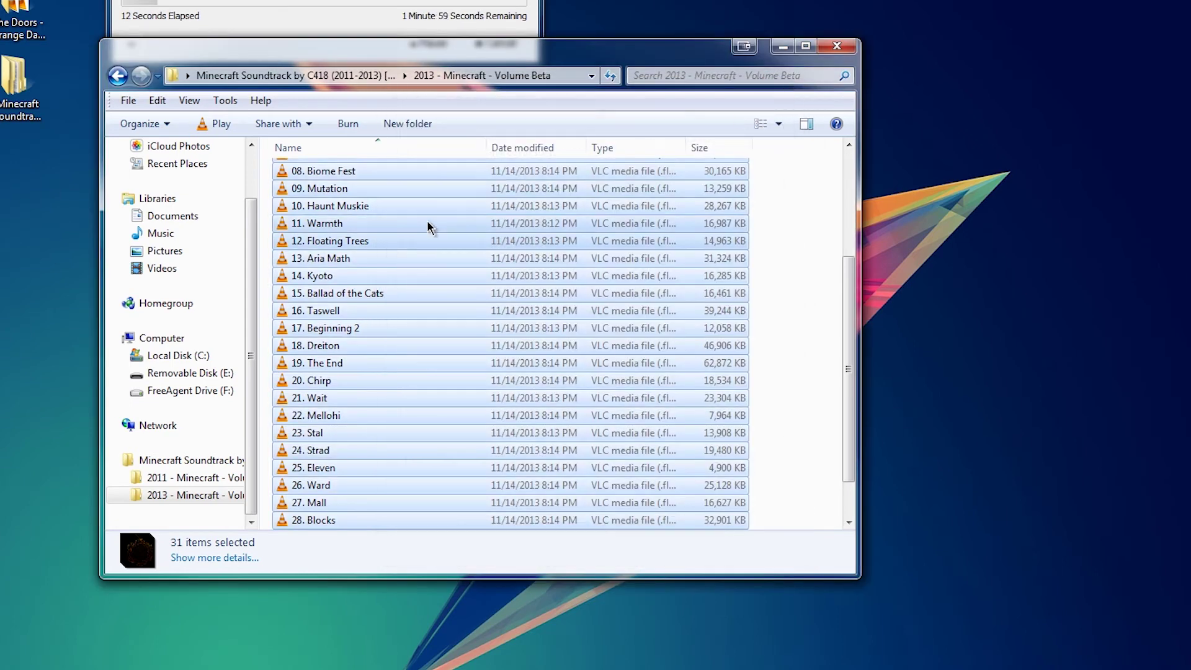
pyautogui.scroll(2, 485, 226)
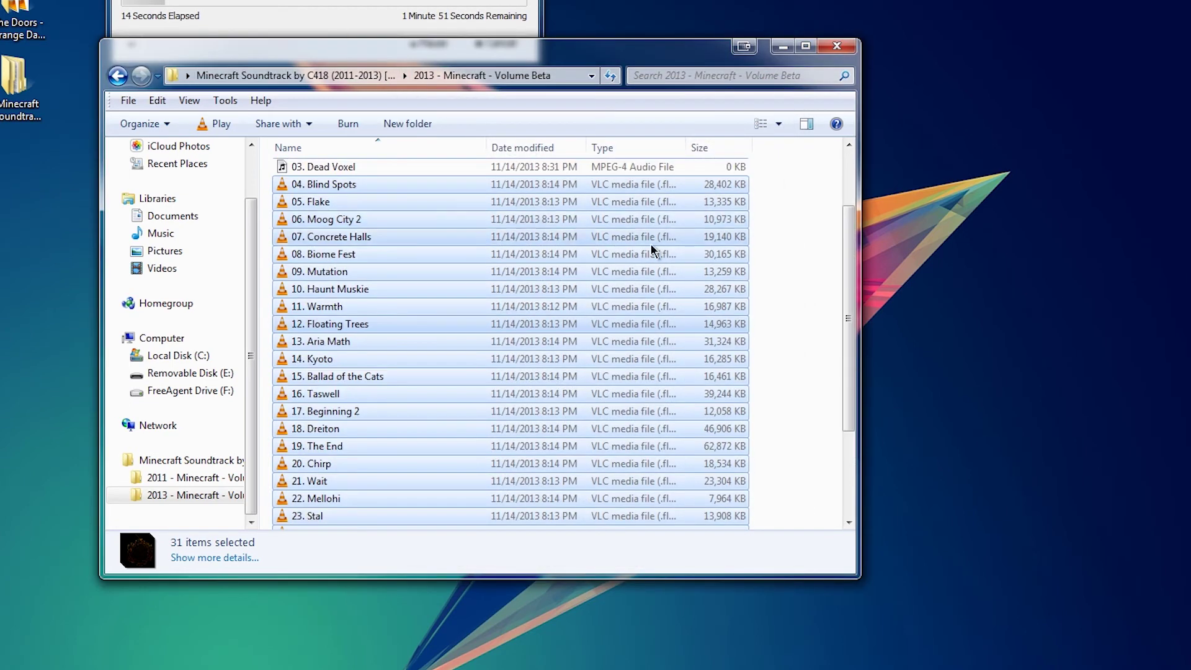
pyautogui.scroll(2, 828, 240)
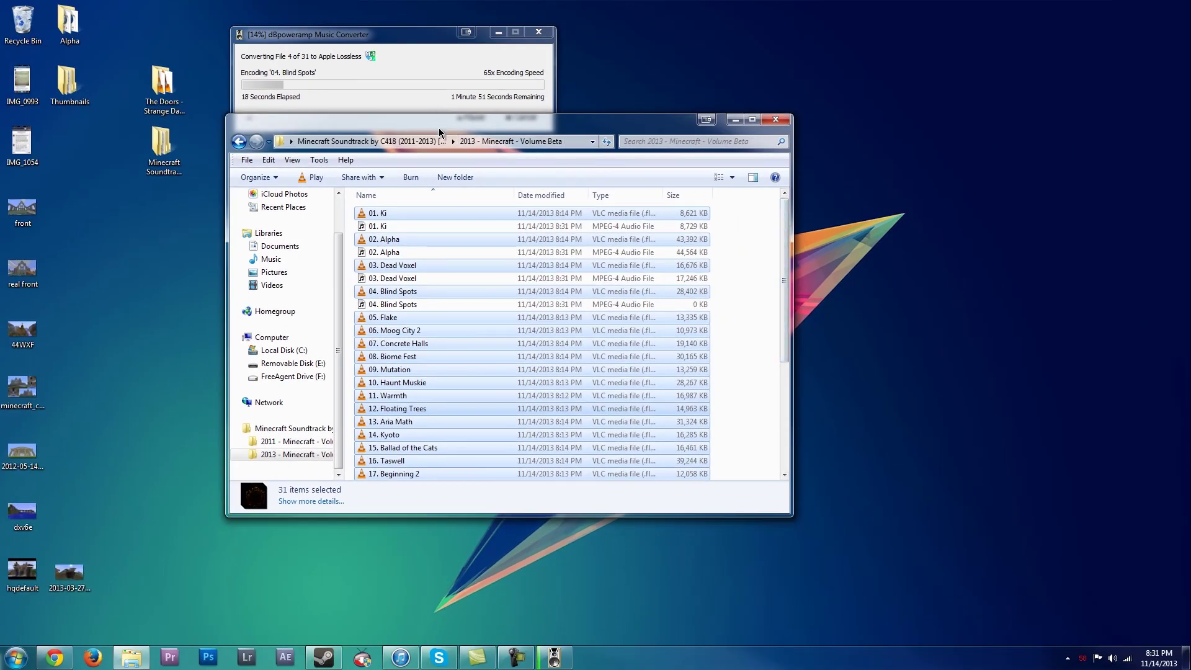
# - Move the Explorer window below the dBpoweramp progress window while conversion continues
pyautogui.moveTo(440, 131)
pyautogui.mouseDown()
pyautogui.moveTo(426, 199)
pyautogui.moveTo(444, 160)
pyautogui.mouseUp()
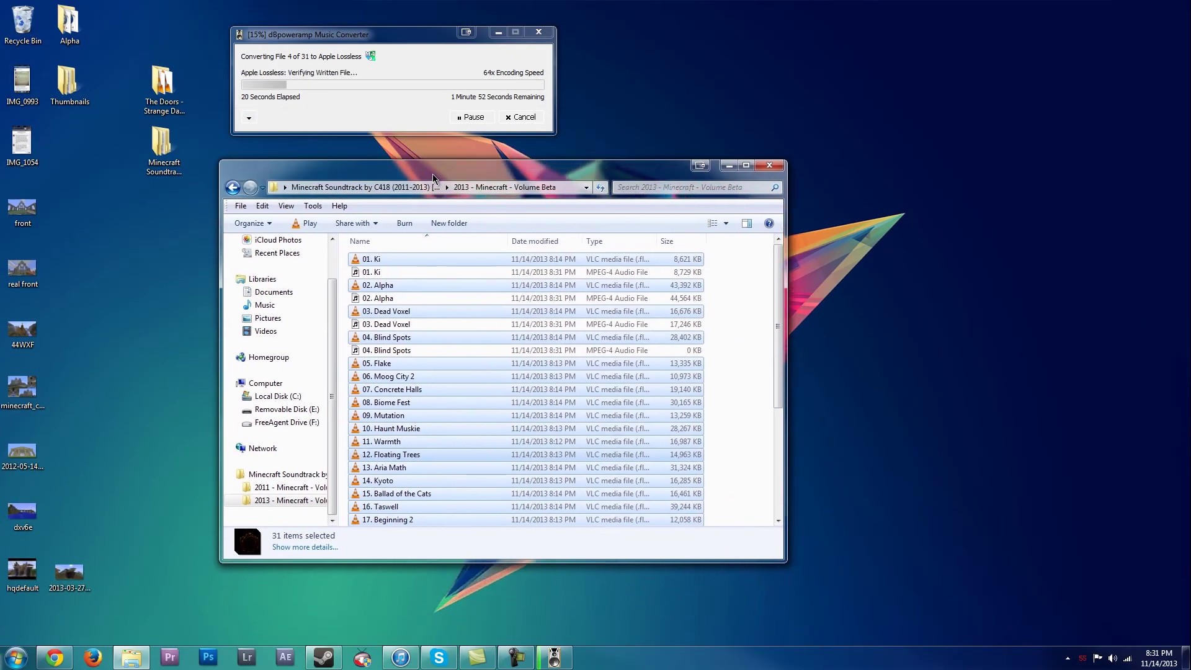